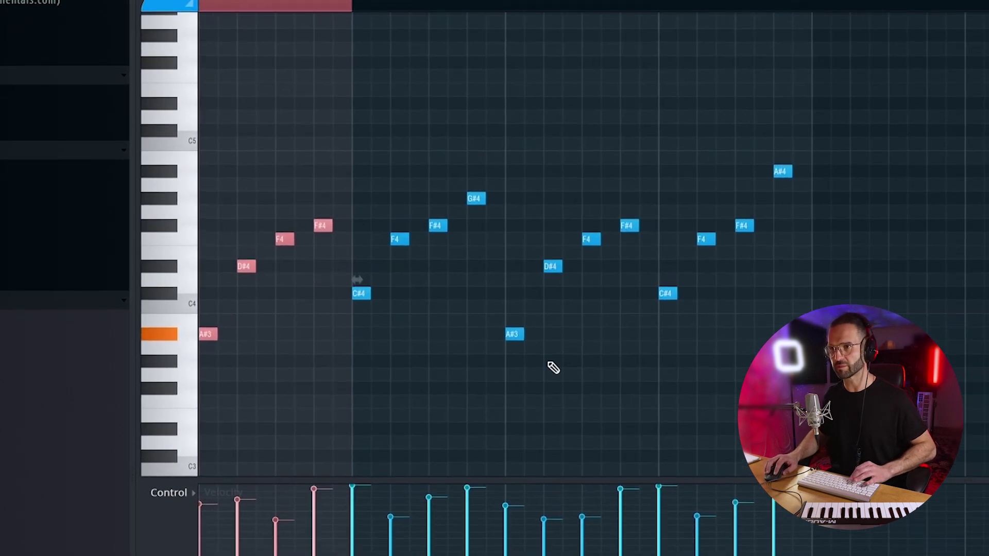
Move the first melody note from A#3 to A#4 and load ValhallaVintageVerb on Insert 1
left_click(204, 323)
left_click_drag(171, 396, 168, 166)
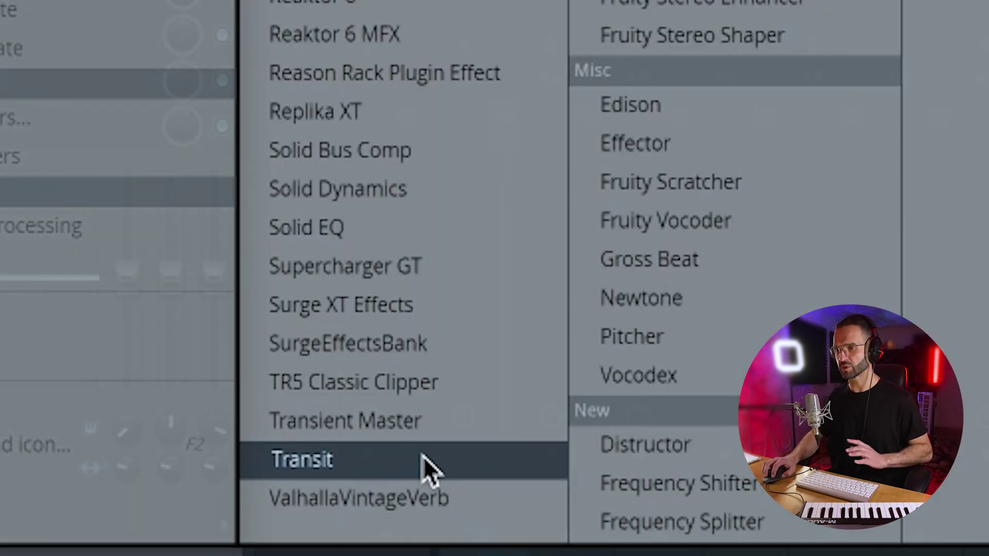
left_click(404, 496)
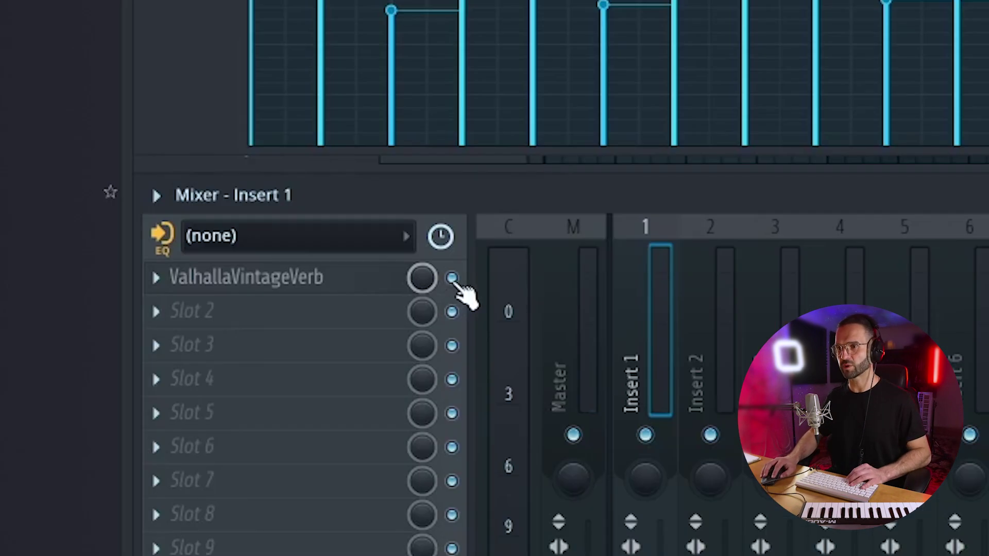
left_click(238, 324)
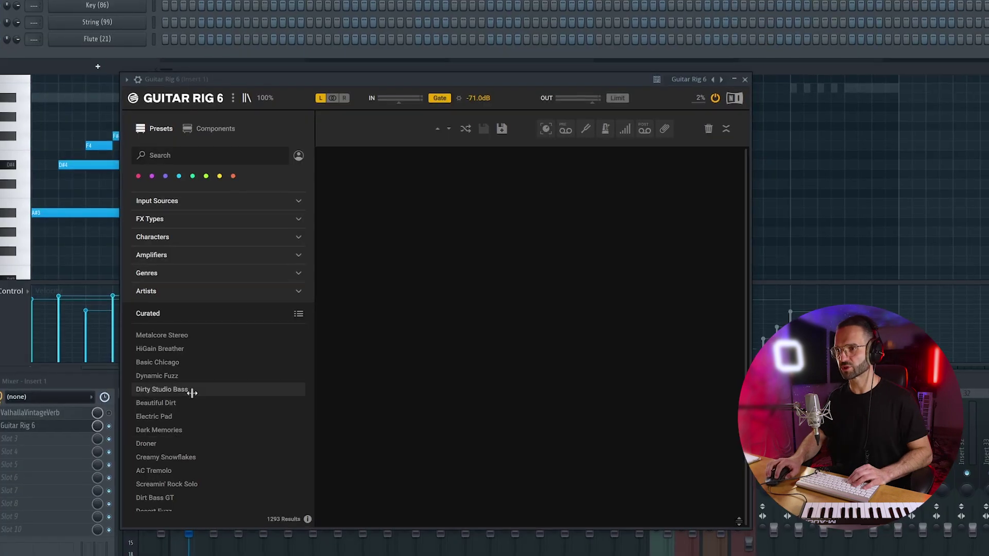
Load Guitar Rig 6 and audition Dirty Studio Bass, AC Tremolo, Dark Dust, Desert Fuzz and Solo Breather
left_click(186, 392)
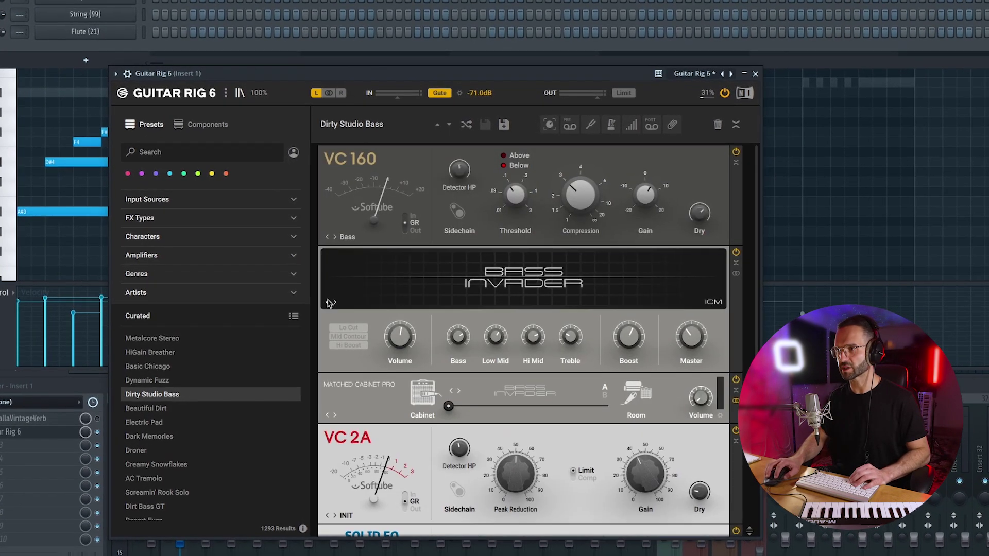
left_click(139, 482)
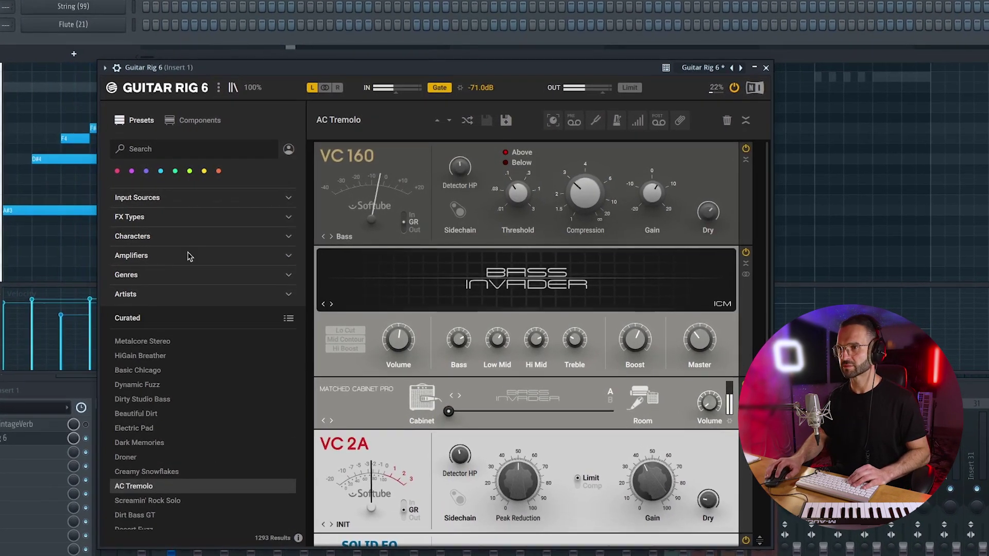
scroll(157, 507, "down", 2)
left_click(157, 507)
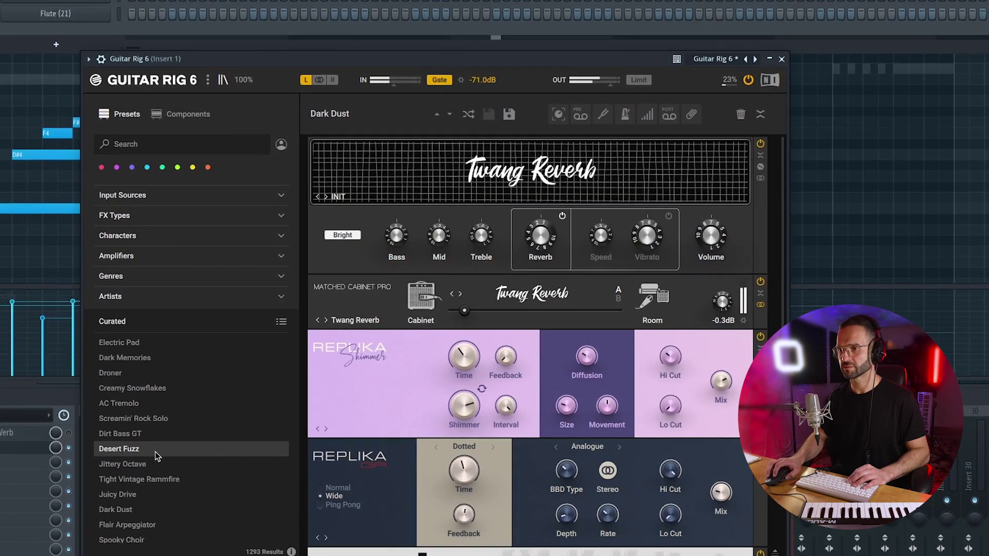
left_click(153, 454)
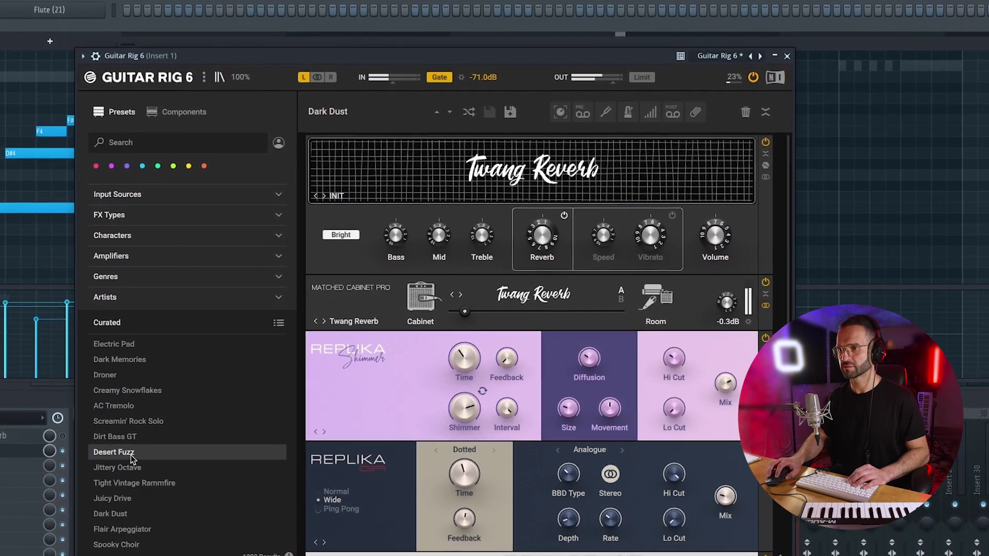
scroll(129, 486, "down", 3)
left_click(125, 489)
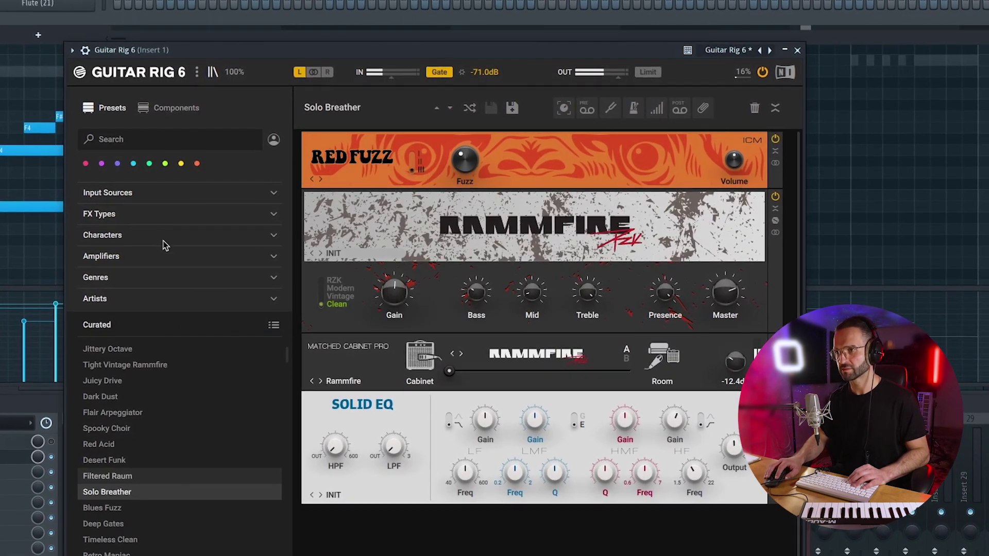
Filter Guitar Rig presets to Delay and load Calling The Angels
left_click(170, 214)
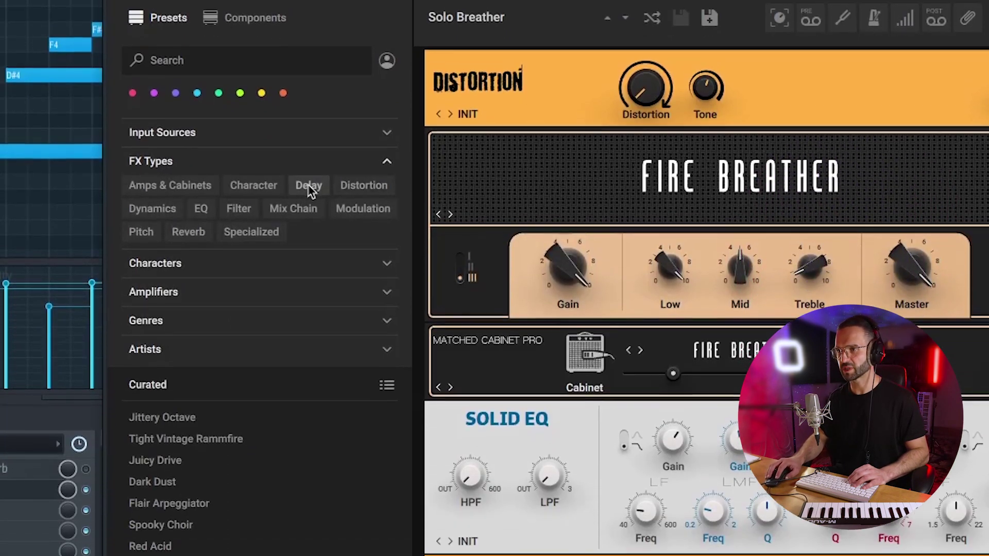
left_click(308, 253)
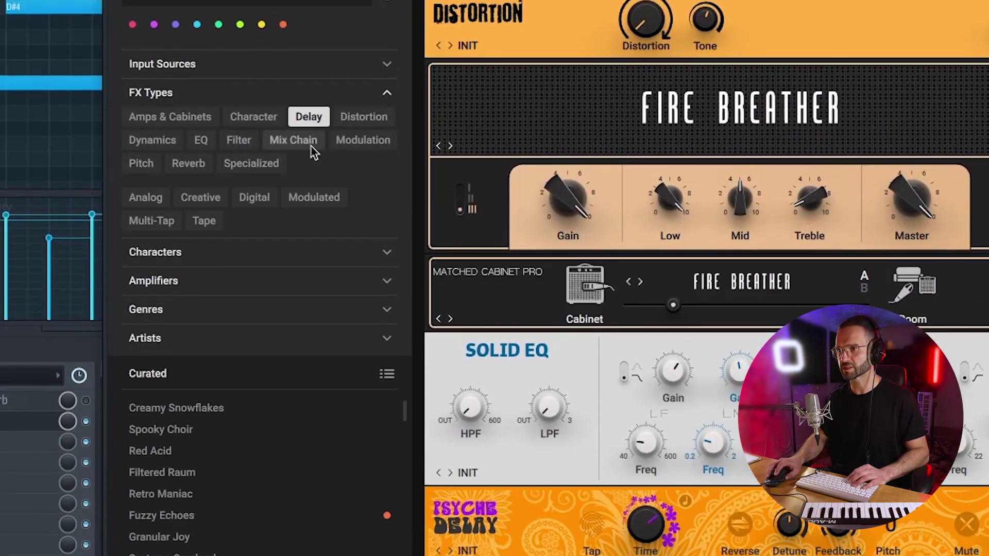
scroll(249, 400, "down", 5)
left_click(204, 325)
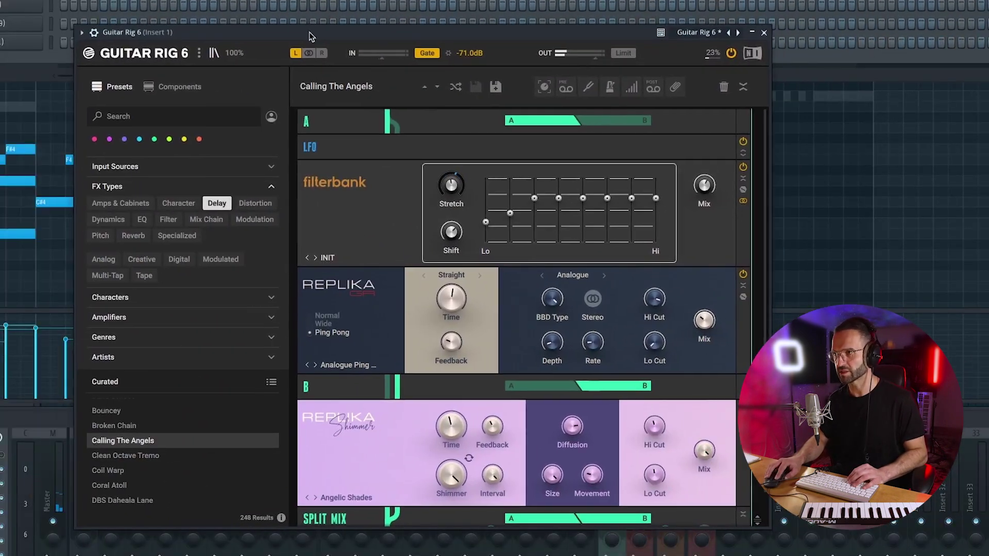
left_click_drag(309, 36, 307, 36)
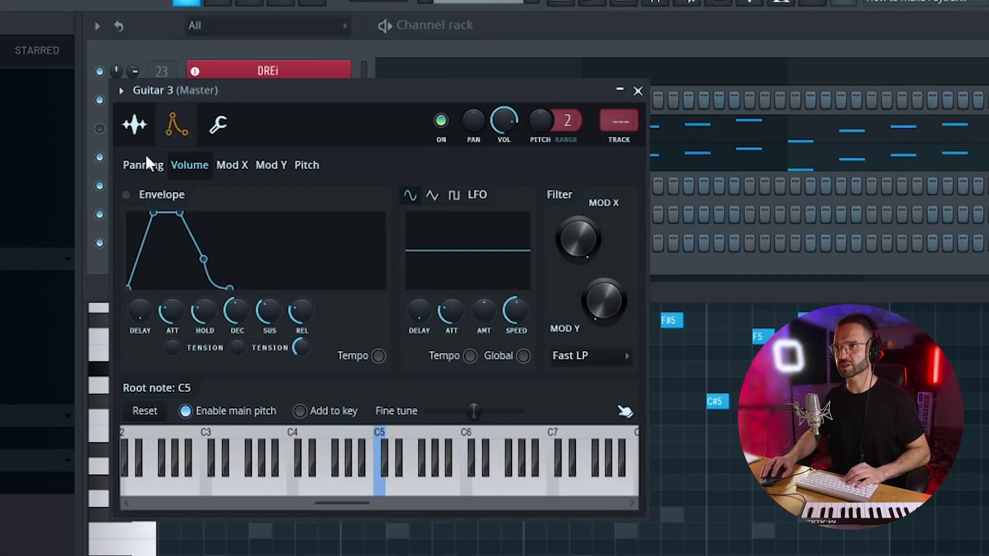
Set Guitar 3's volume envelope to maximum hold with sustain and release at zero
left_click(135, 125)
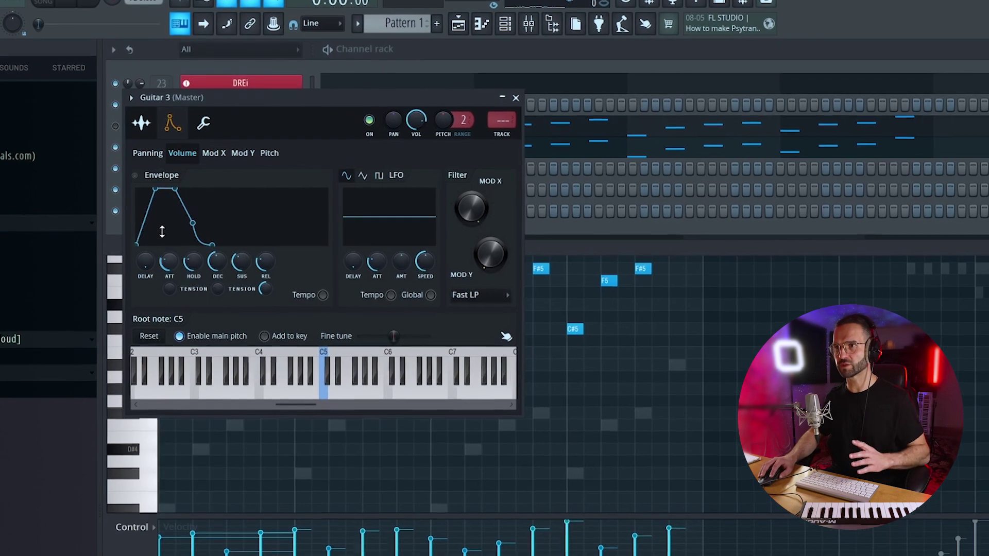
left_click_drag(193, 265, 203, 247)
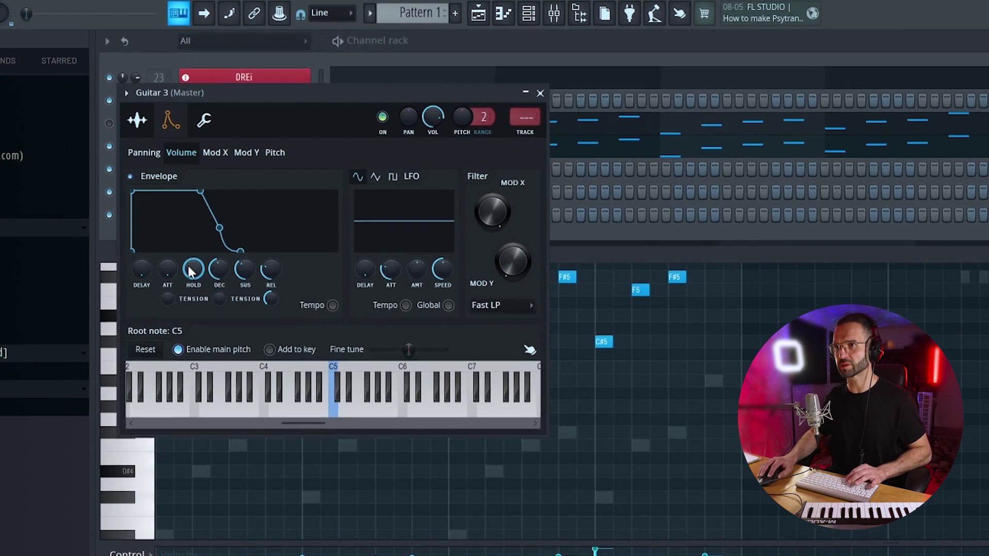
left_click_drag(264, 277, 282, 270)
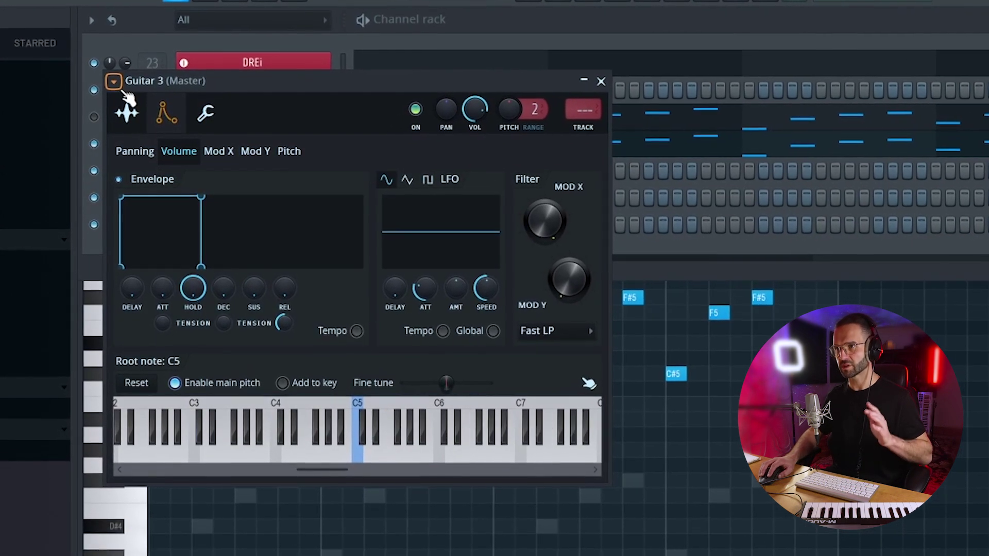
left_click(600, 81)
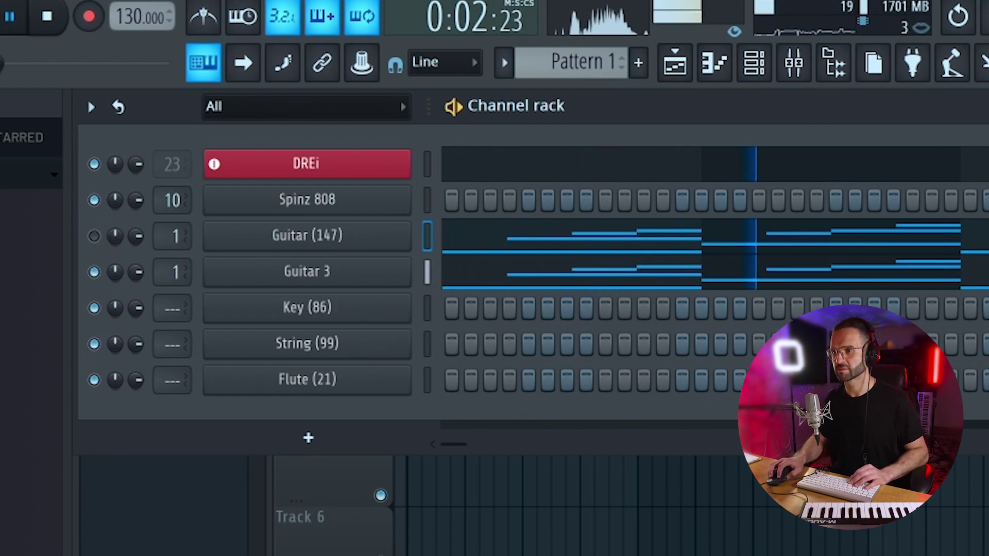
Duplicate Guitar 3's notes and paste the Guitar (147) melody into Key (86)
key("space")
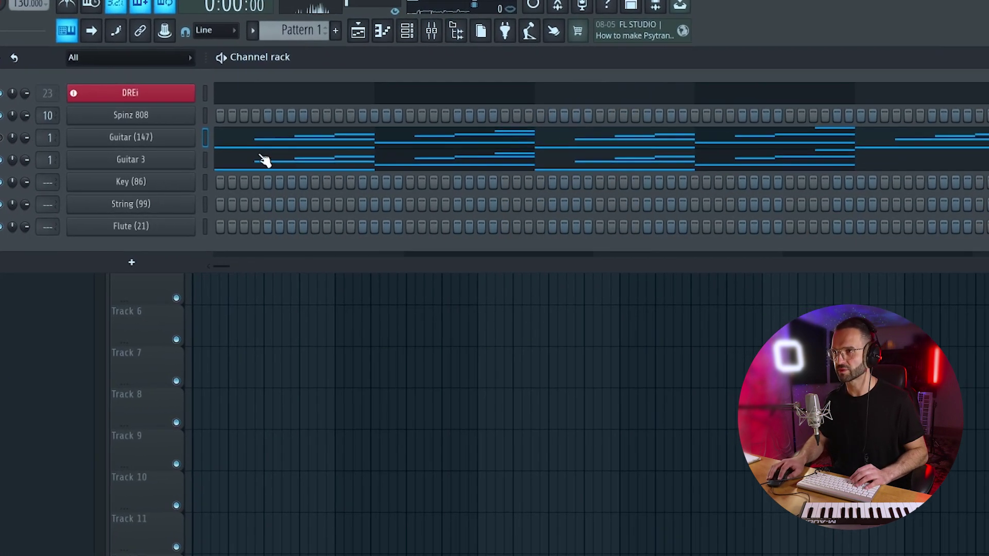
left_click(516, 271)
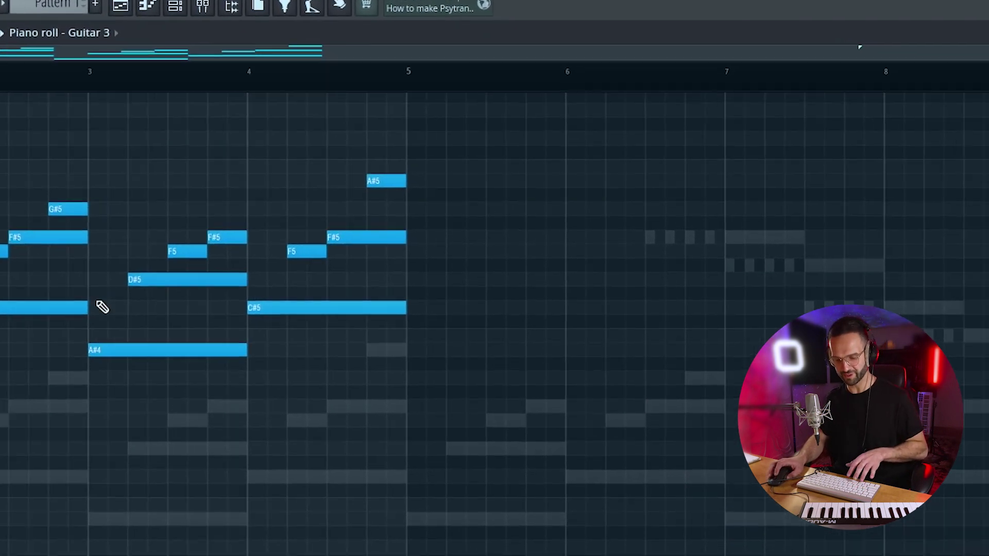
key("ctrl+b")
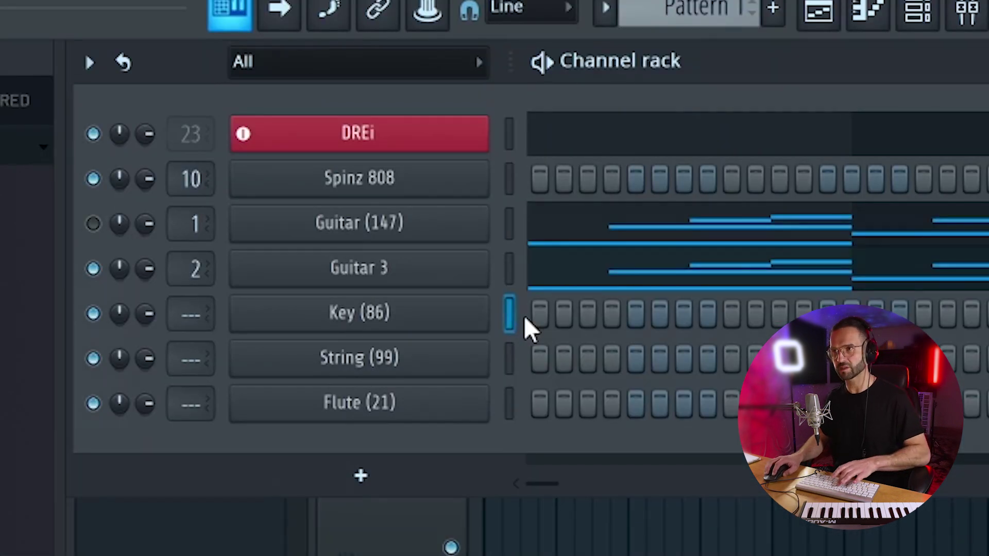
right_click(361, 234)
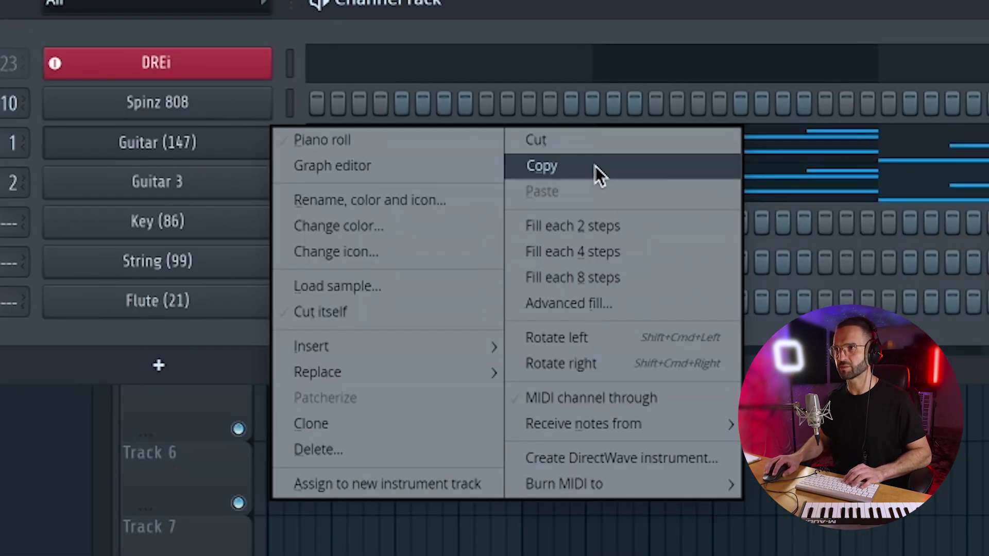
left_click(859, 259)
right_click(373, 319)
left_click(541, 272)
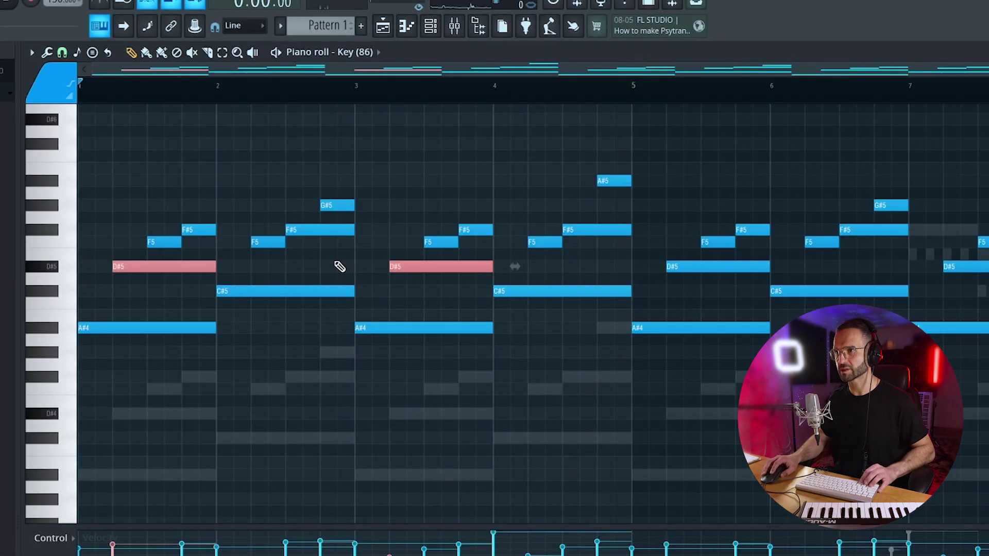
Raise the F5 and F#5 notes an octave and duplicate bars 1–5 into bars 5–9
key("ctrl+Up")
scroll(338, 307, "up", 1)
scroll(381, 278, "up", 1)
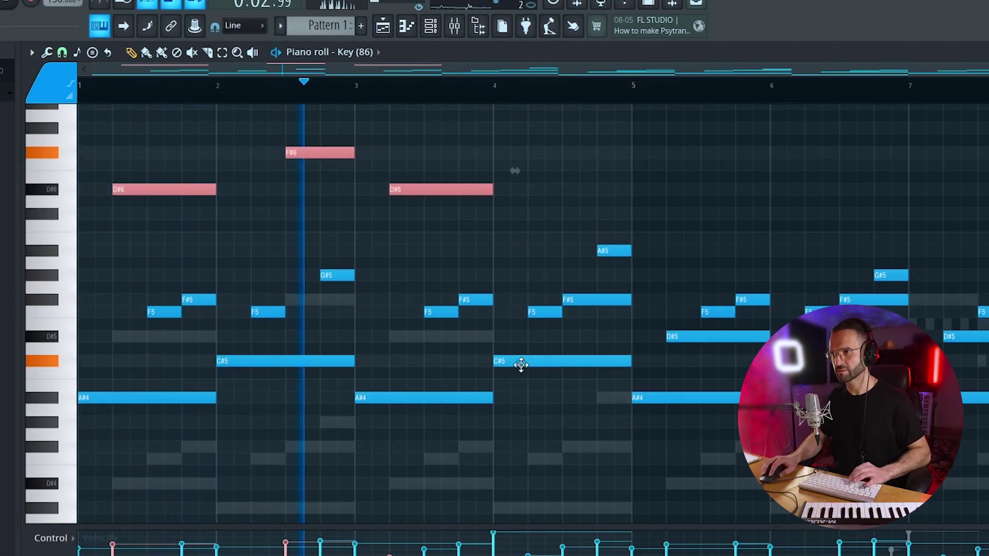
key("space")
key("ctrl+z")
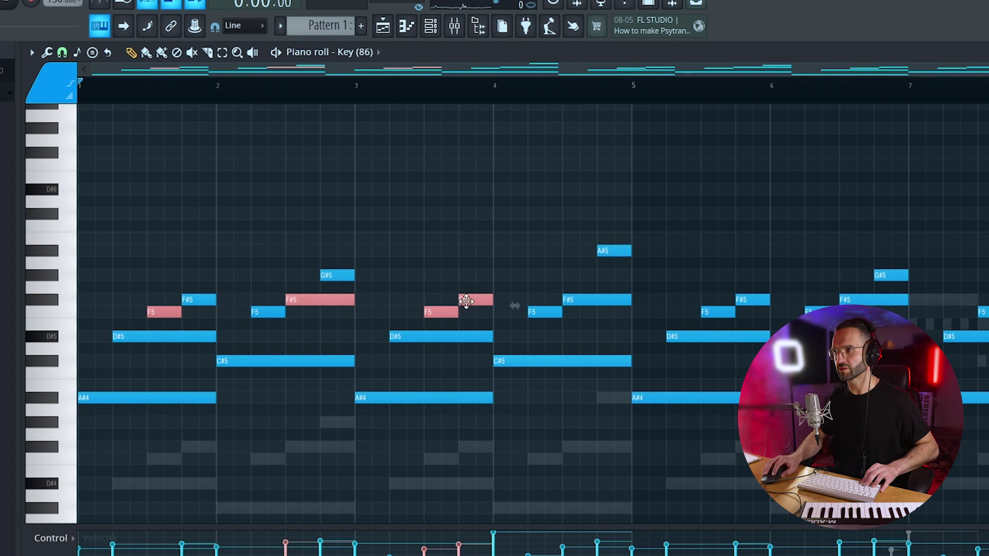
key("space")
key("ctrl+Up")
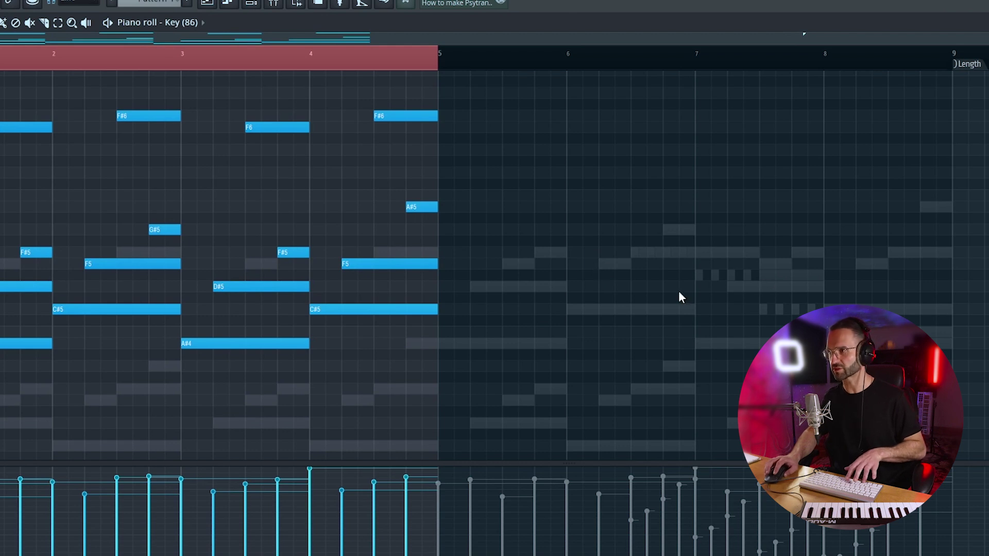
key("ctrl+b")
left_click(463, 67)
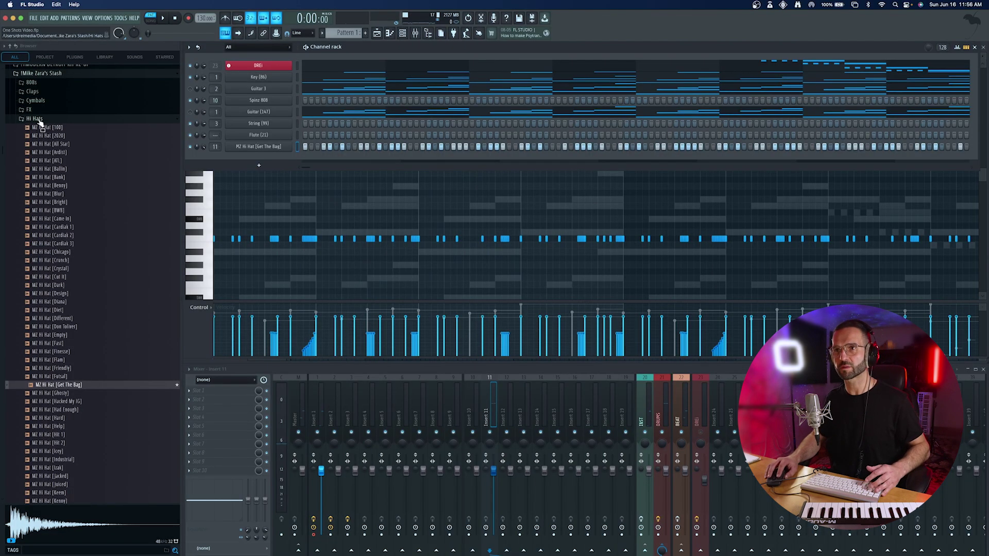
Collapse the Hi Hats folder and show the channel rack above the 808 piano roll
left_click(39, 119)
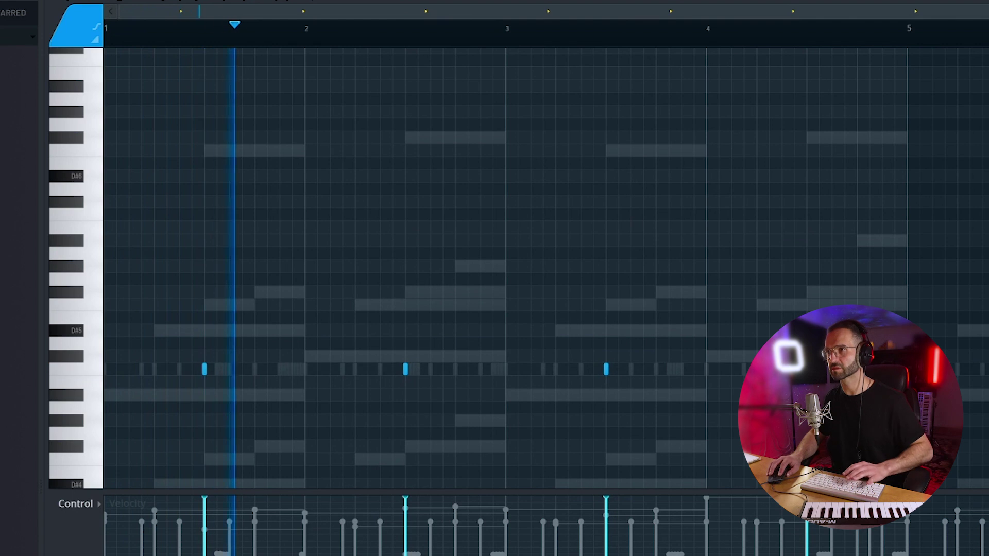
key("F6")
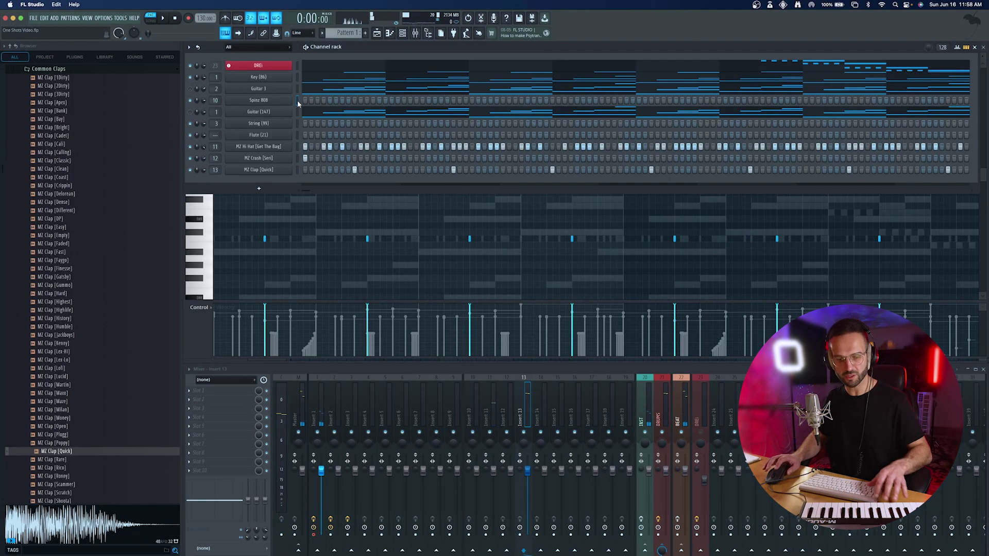
Shorten the Spinz 808's tail by turning its fade-out up in the sampler settings
left_click(274, 100)
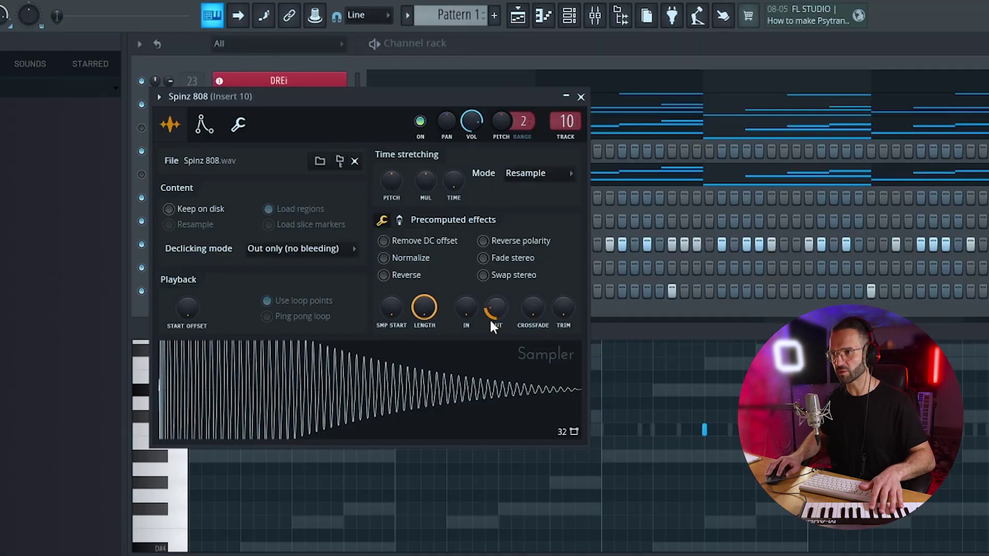
left_click_drag(491, 327, 491, 309)
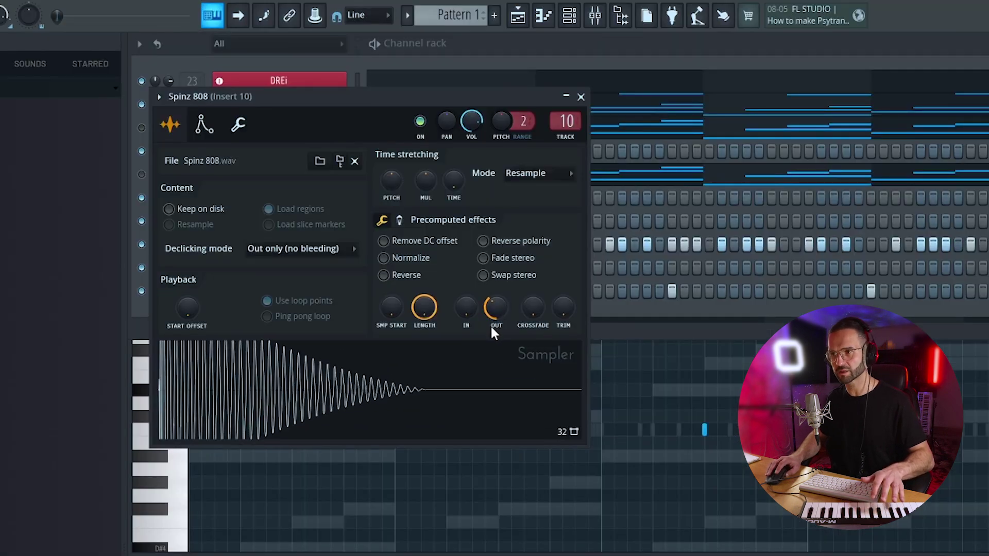
left_click_drag(490, 307, 490, 297)
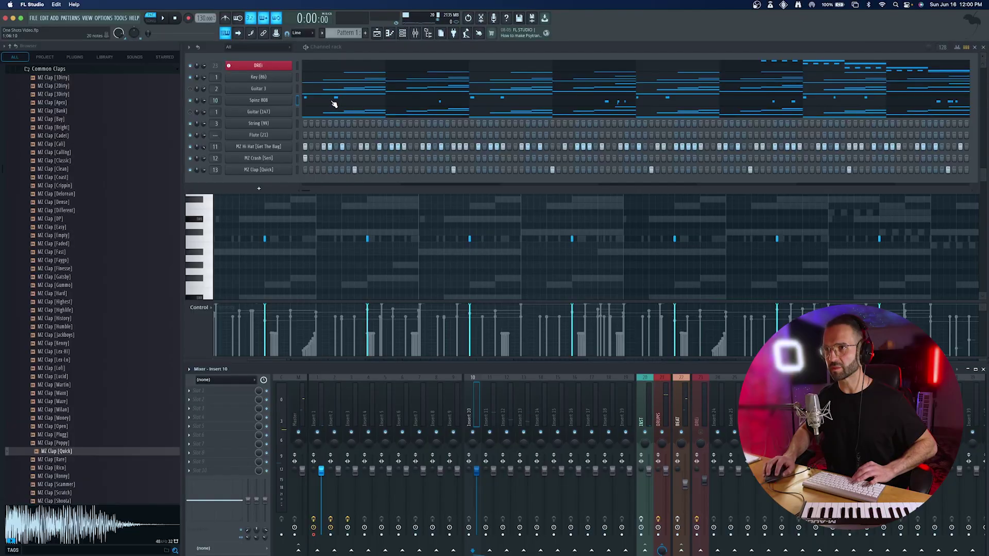
Set piano-roll snap to Step and move a low 808 note up beside its neighbours
key("F5")
scroll(542, 91, "up", 2)
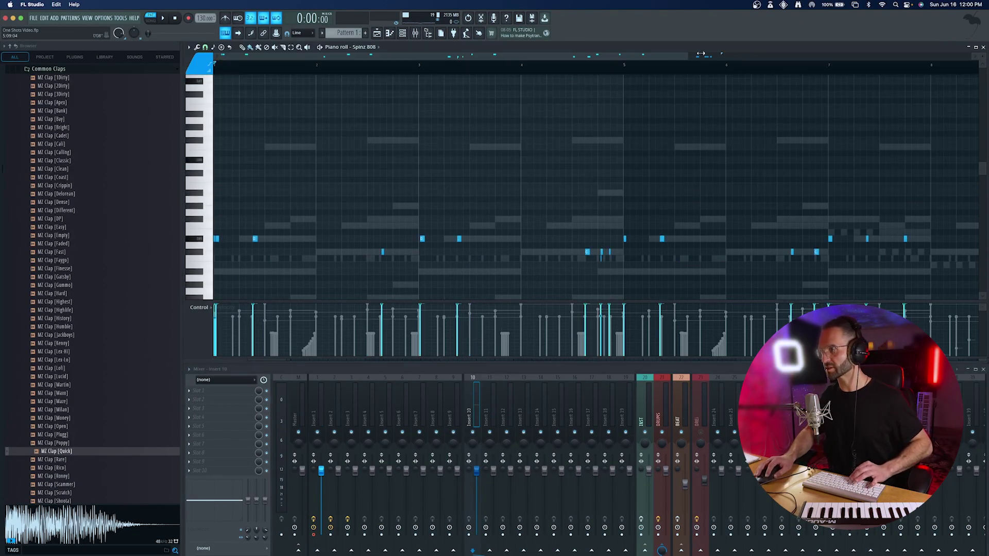
left_click(205, 47)
left_click(210, 121)
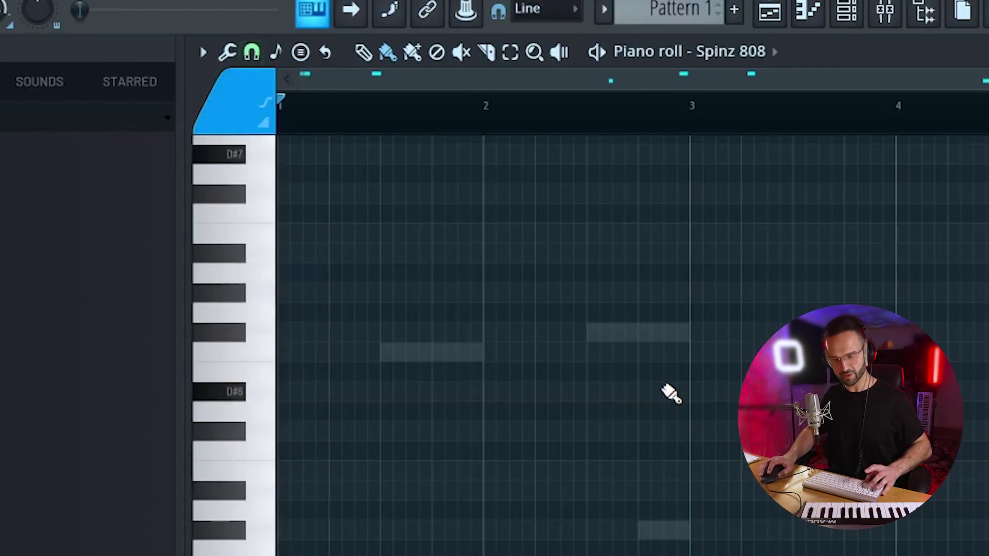
key("ctrl+v")
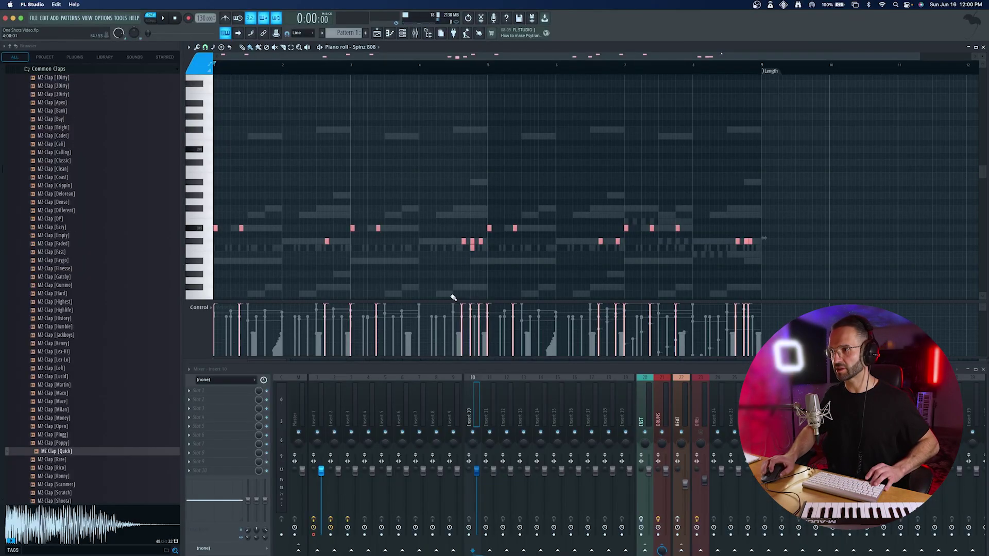
left_click_drag(475, 251, 479, 245)
key("space")
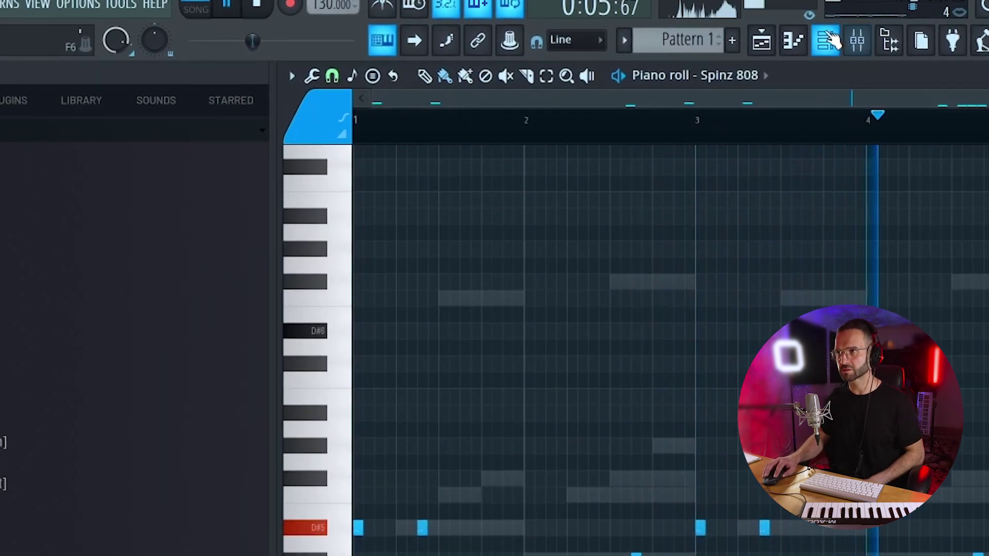
left_click(830, 41)
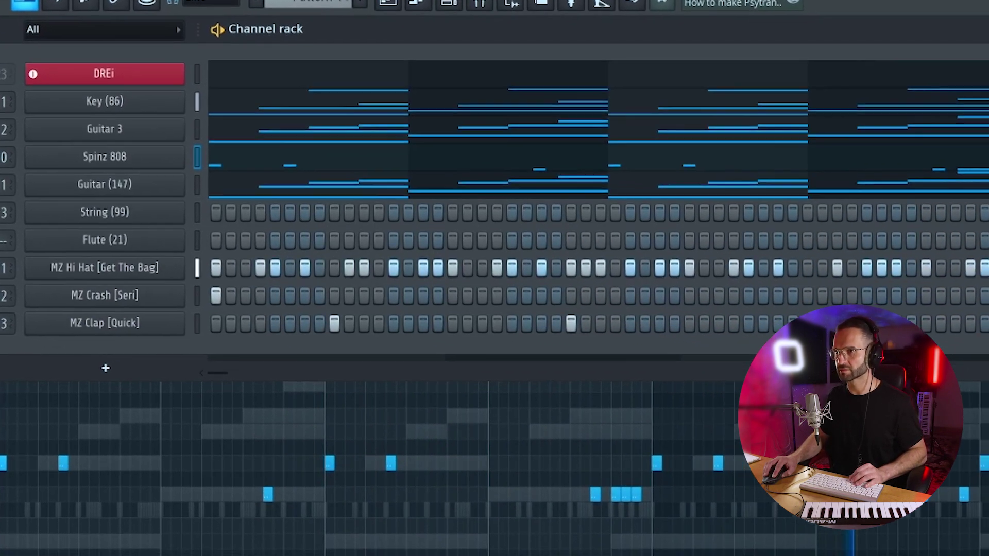
key("F6")
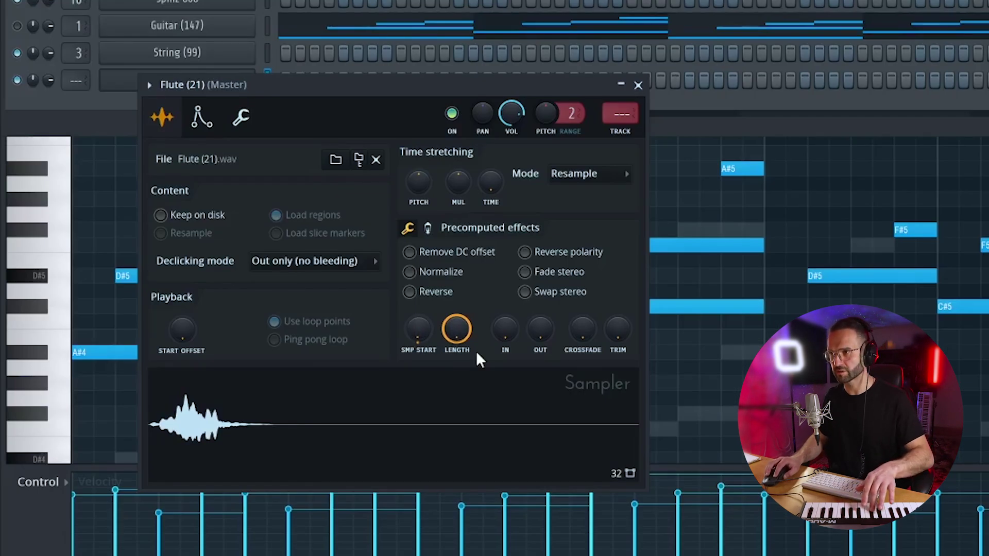
Switch the flute sample to Stretch mode and load Guitar Rig 6 with Space Delays on Insert 3
left_click(591, 175)
left_click(576, 225)
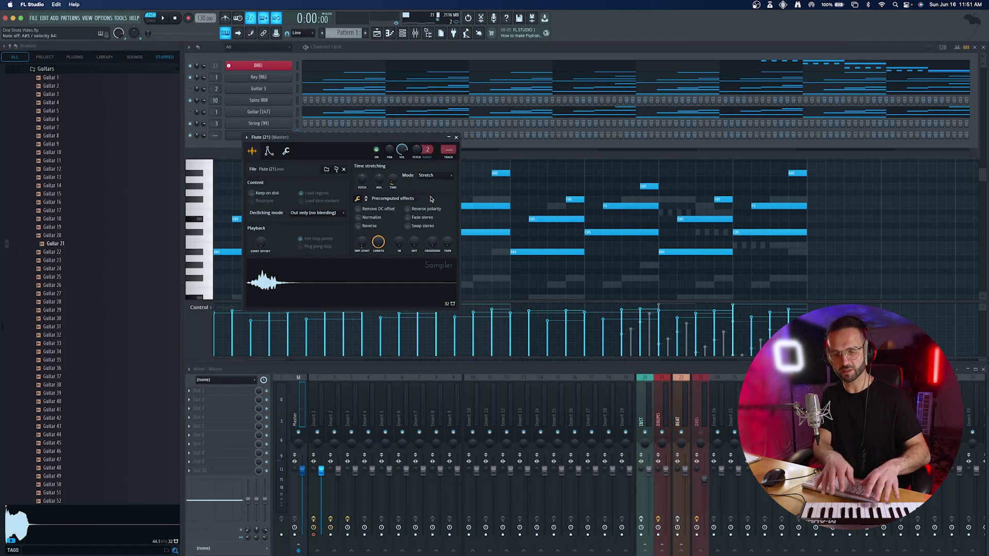
left_click(163, 18)
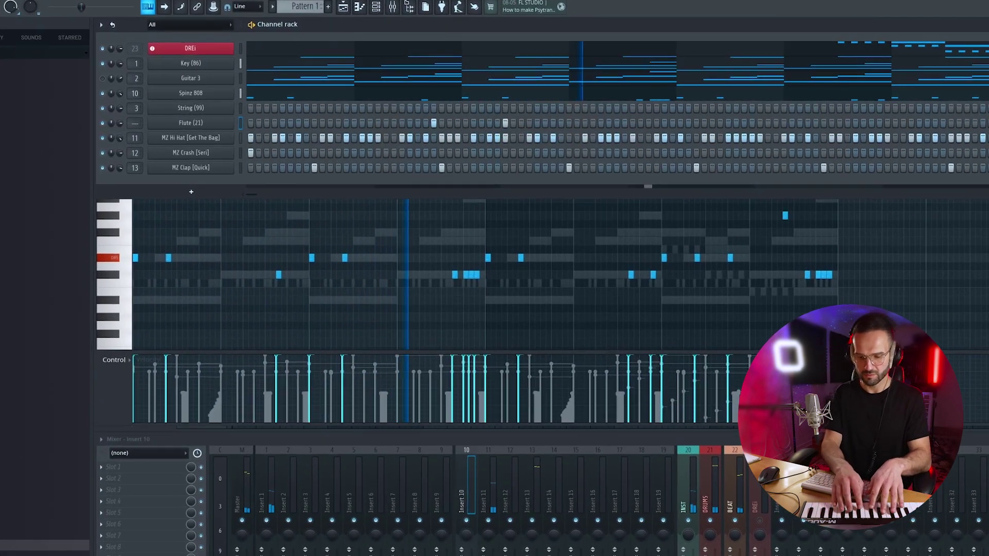
key("space")
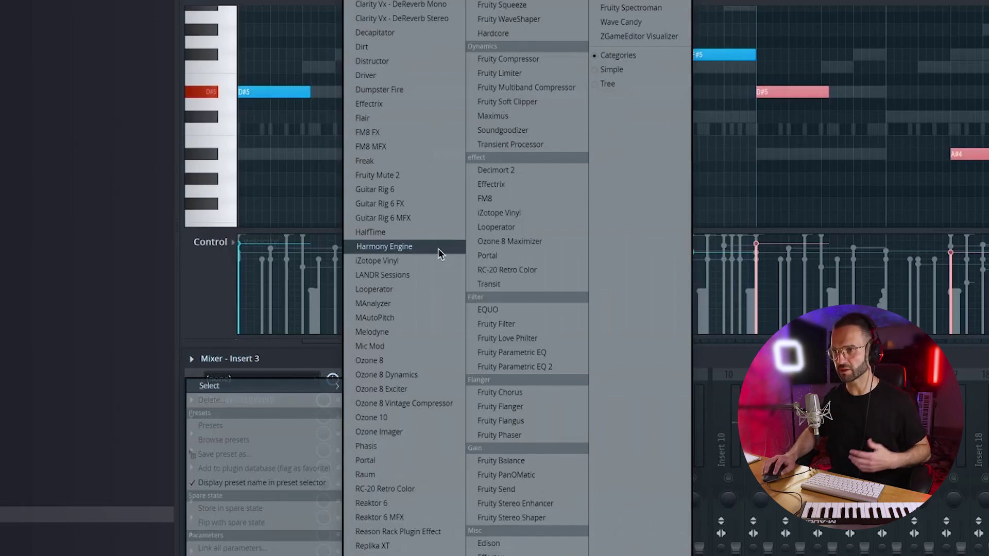
left_click(460, 222)
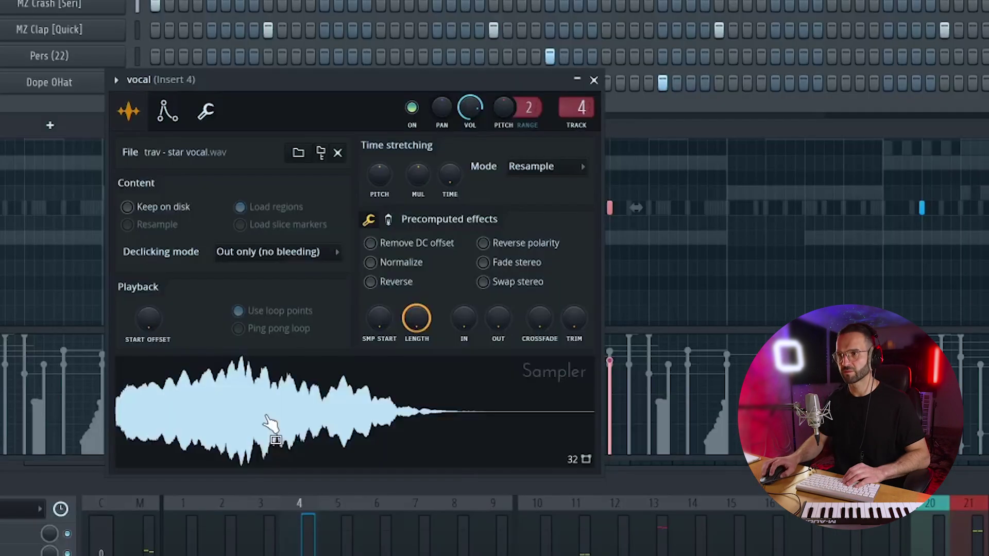
Open the trav - star vocal in Edison and detect its pitch regions, finding D#5
right_click(267, 421)
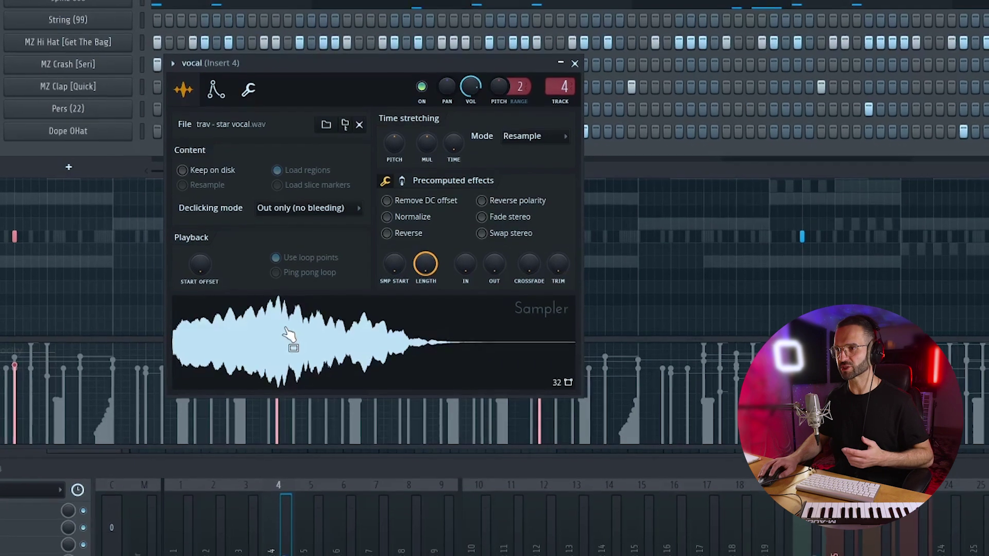
right_click(284, 330)
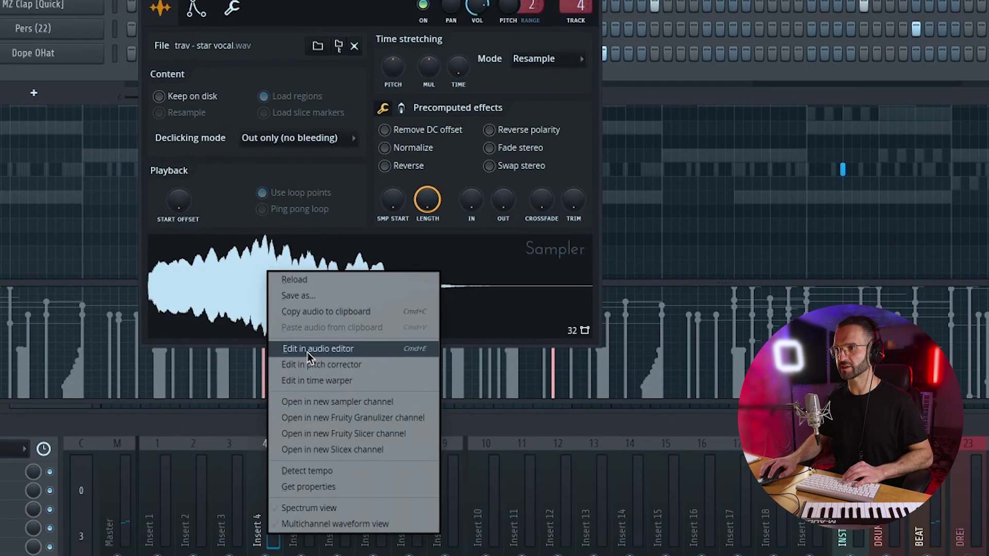
left_click(320, 365)
right_click(246, 226)
mouse_move(276, 299)
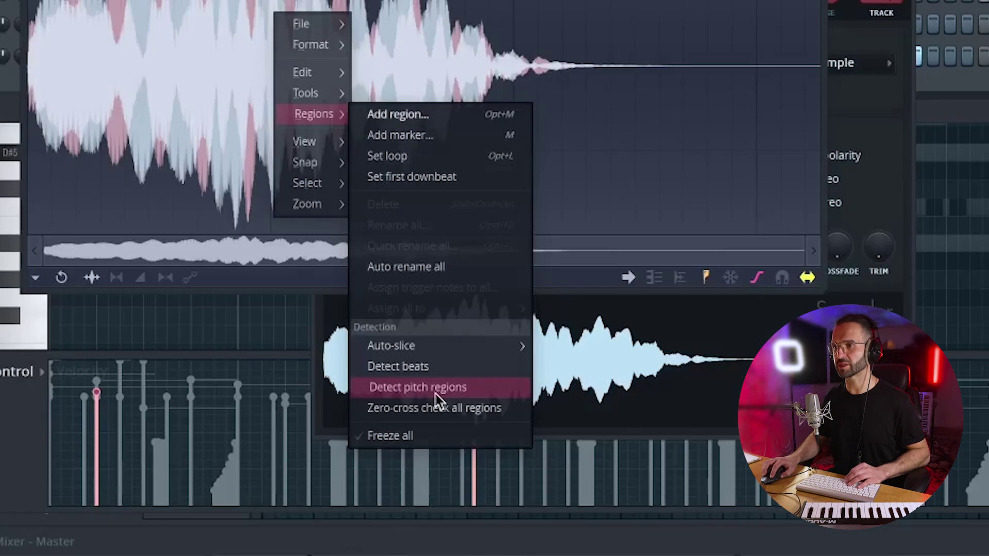
left_click(436, 395)
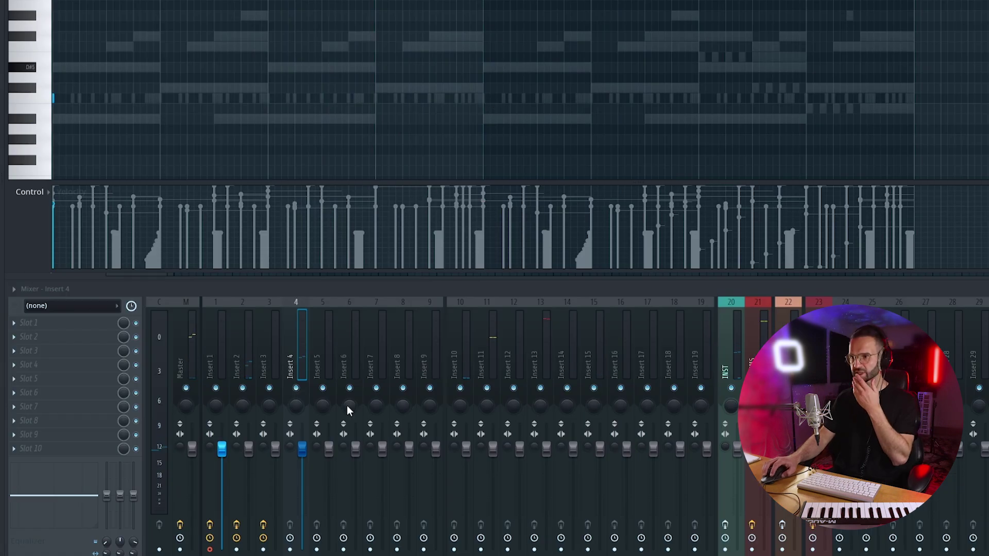
Add Fruity Delay 3 to the vocal's Insert 4 and raise its Diffusion level
left_click(26, 322)
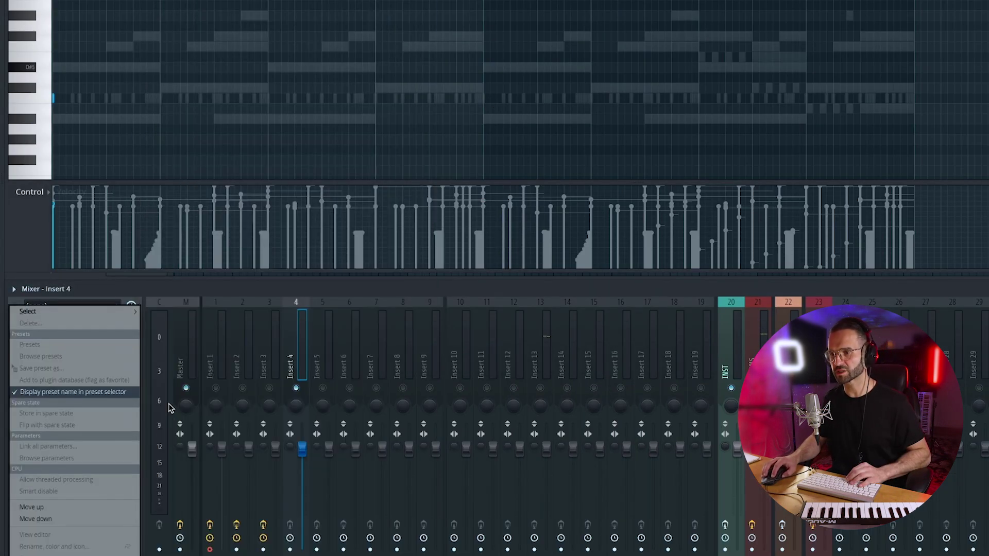
mouse_move(66, 313)
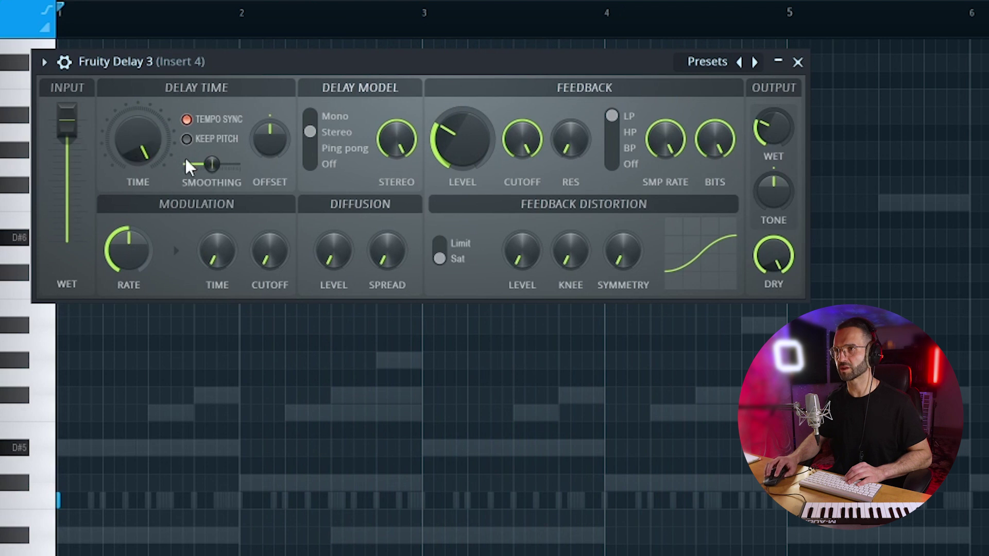
key("space")
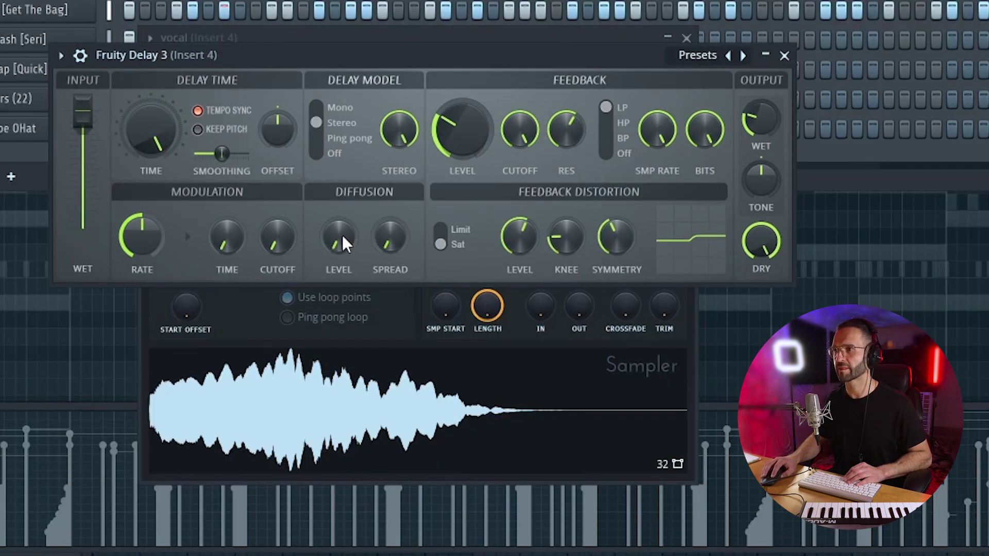
left_click_drag(344, 243, 344, 232)
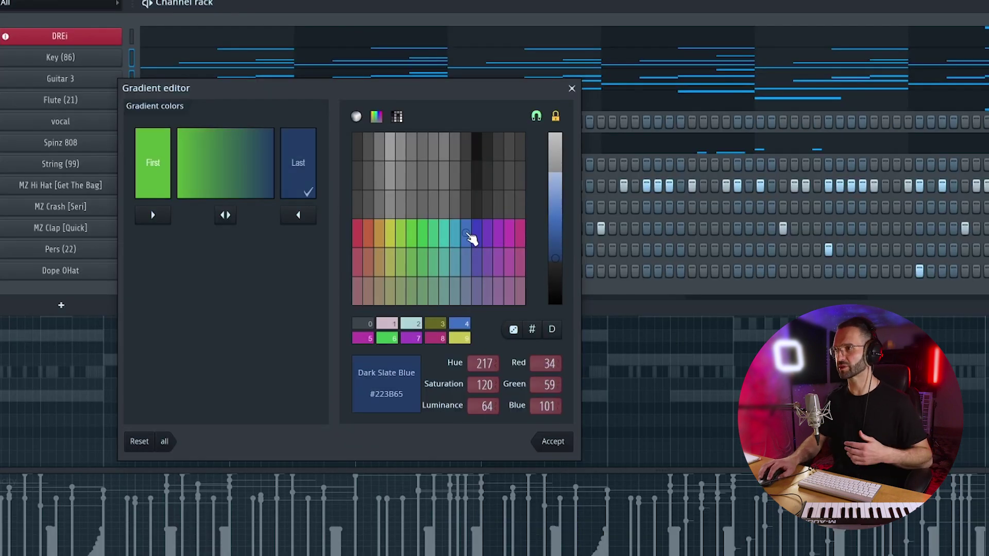
End the channel colour gradient in cornflower blue, add Looperator on BEAT, and open the hi-hat pattern
left_click(557, 219)
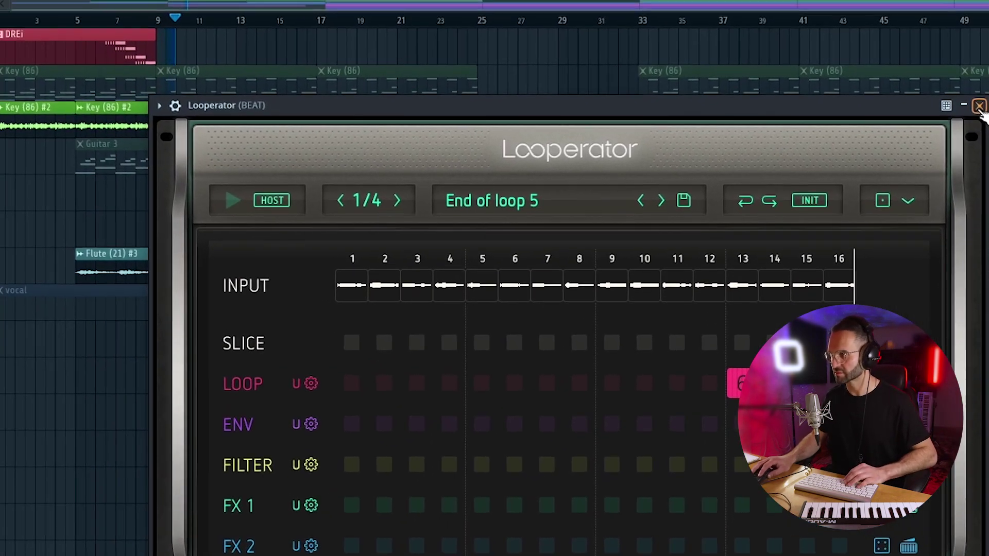
left_click(918, 93)
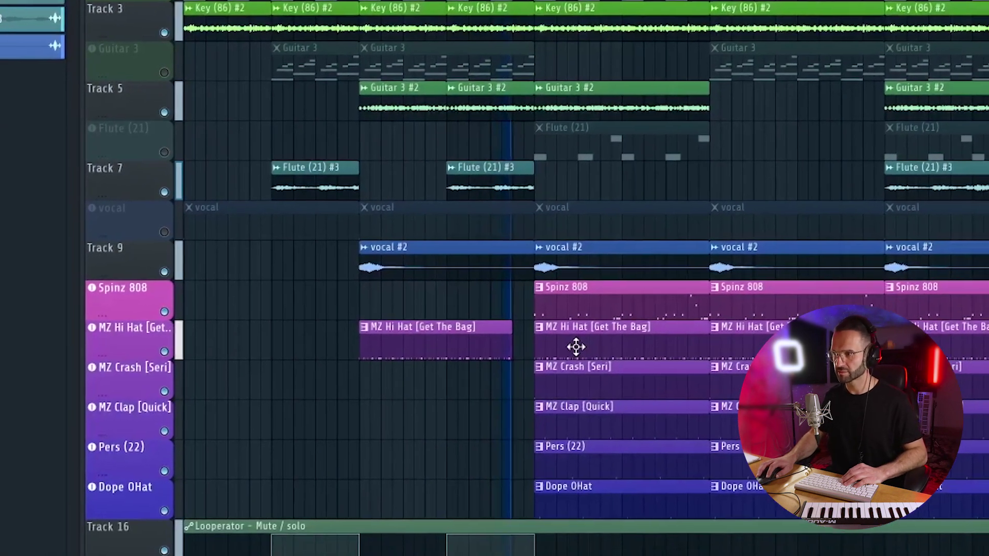
double_click(483, 426)
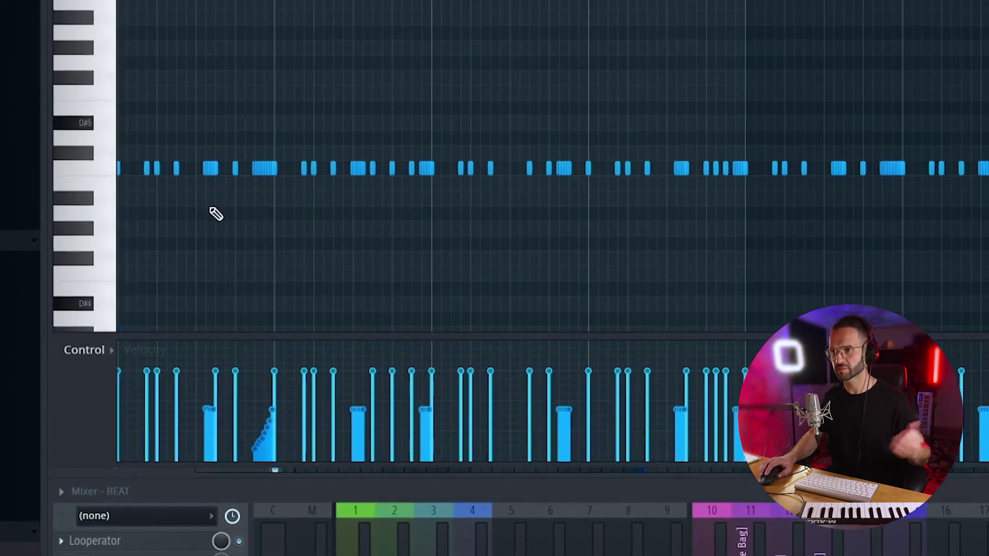